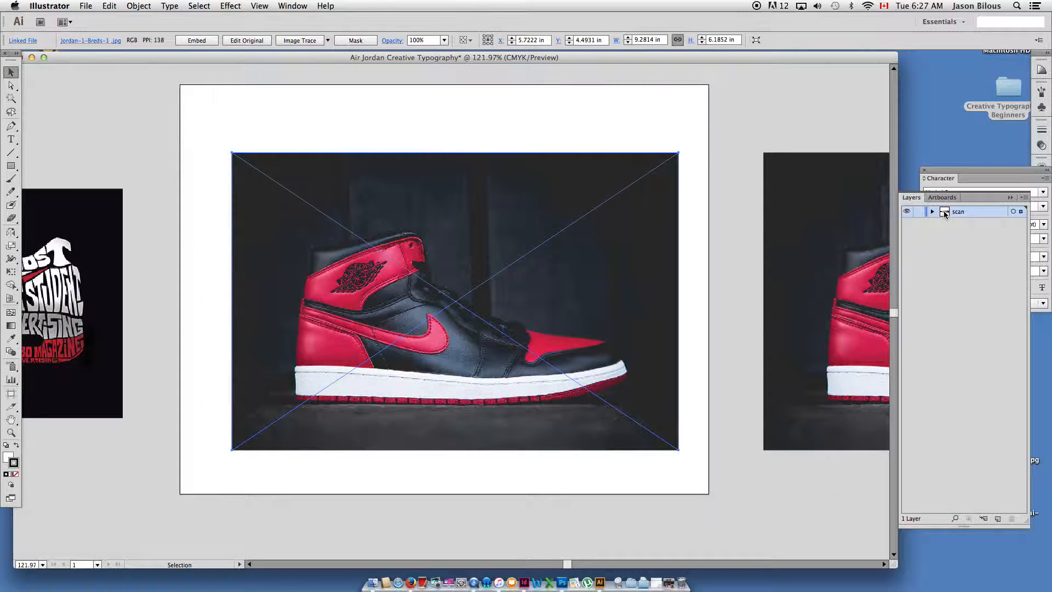
# - Lock the scan layer and dim its images to 50%
pyautogui.doubleClick(945, 216)
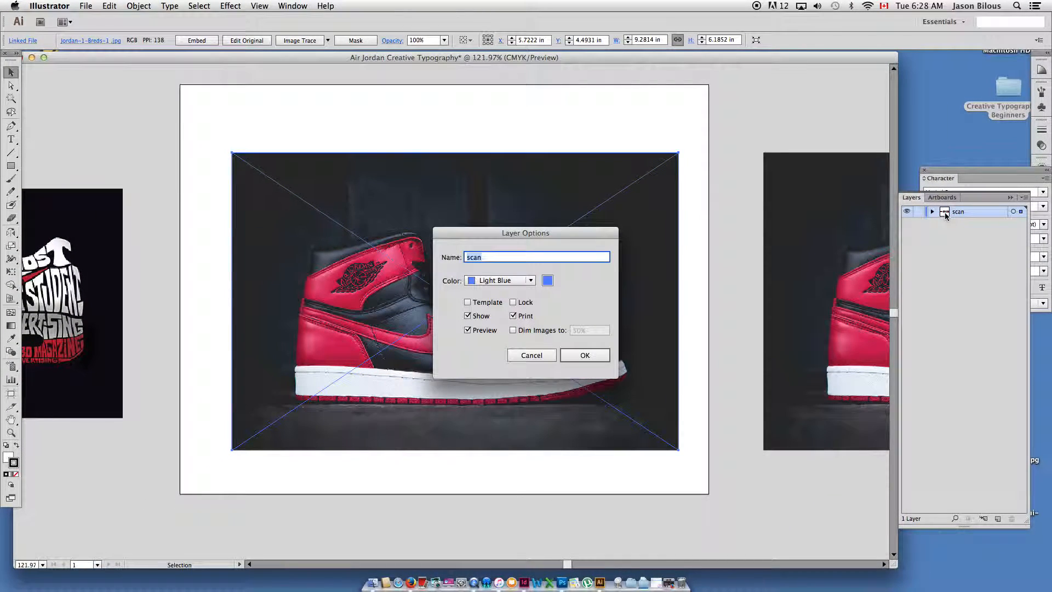
pyautogui.click(513, 302)
pyautogui.click(513, 329)
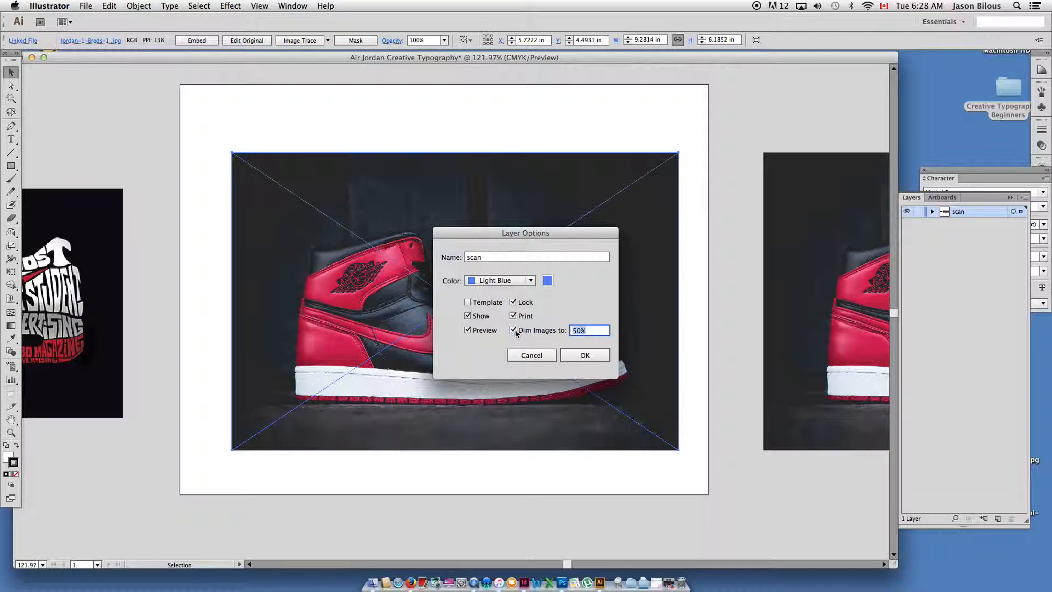
pyautogui.click(584, 355)
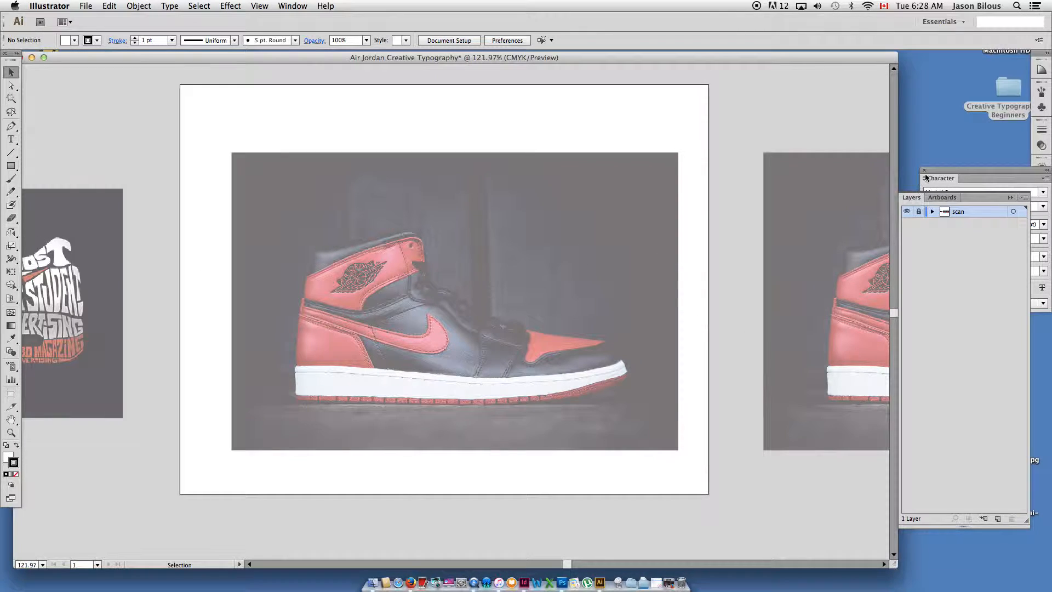
# - Create a new layer above the scan layer and name it Drawing
pyautogui.click(997, 519)
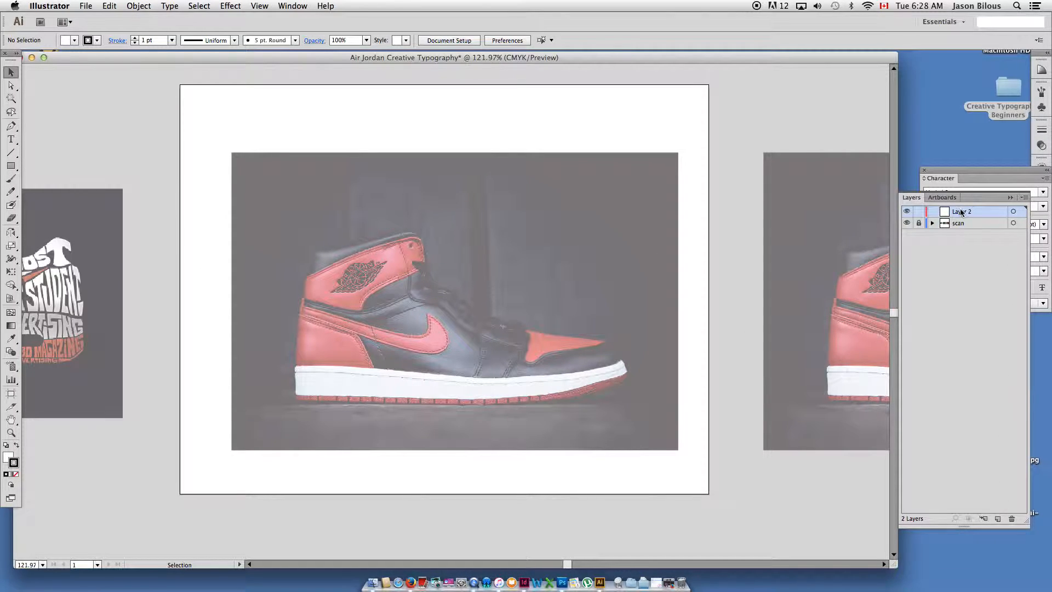
pyautogui.doubleClick(960, 213)
pyautogui.write('Drawing')
pyautogui.press('Return')
# - Unlock the scan layer, transfer the two reference images beside the artboard to the Drawing layer, and lock scan again
pyautogui.click(918, 224)
pyautogui.click(868, 288)
pyautogui.keyDown('shift'); pyautogui.click(112, 321); pyautogui.keyUp('shift')
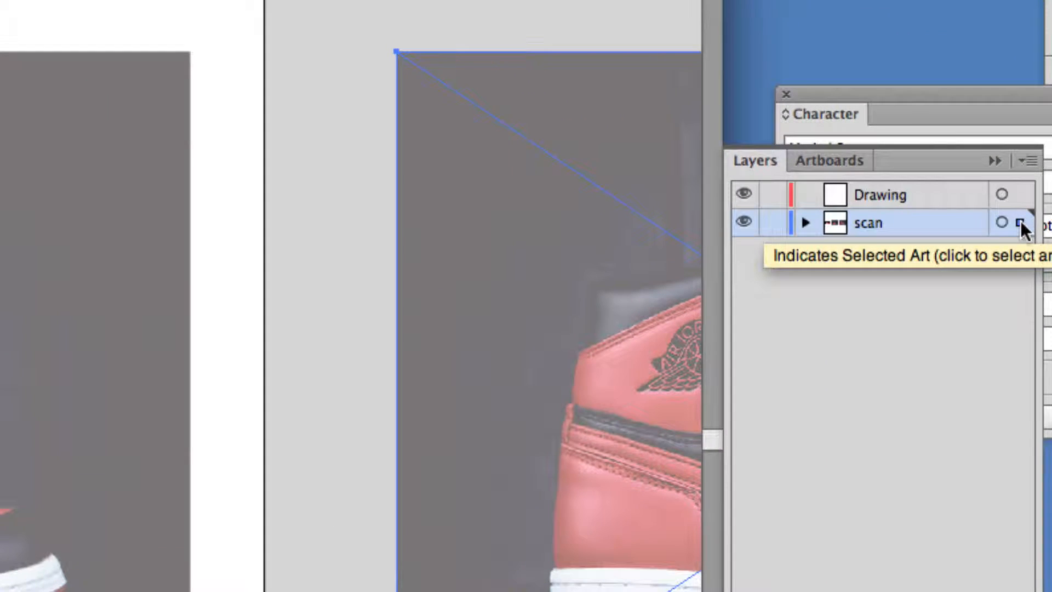
pyautogui.moveTo(1023, 210); pyautogui.dragTo(1023, 204)
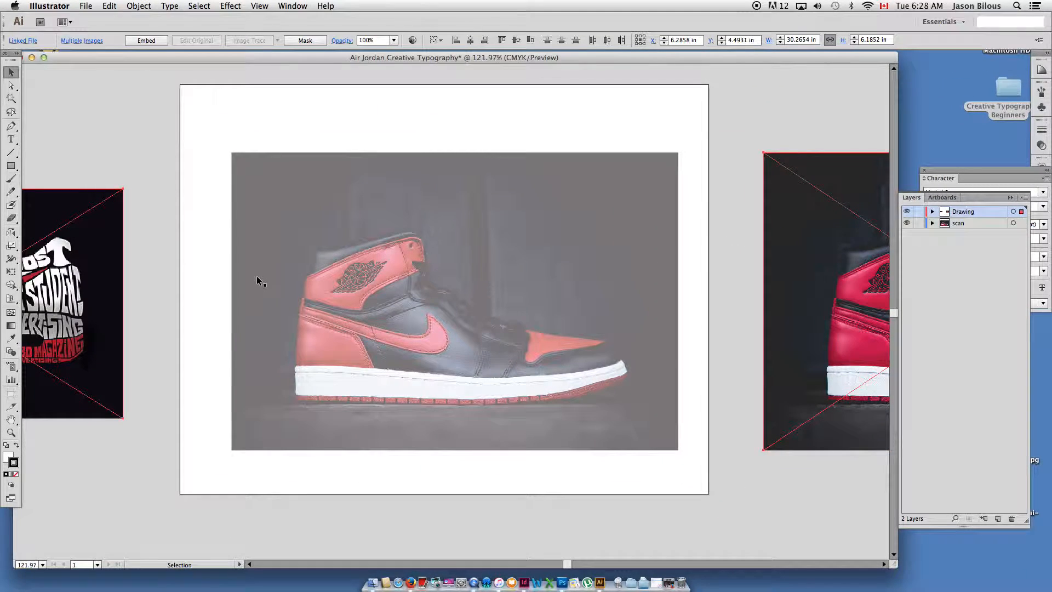
pyautogui.click(919, 223)
pyautogui.click(505, 190)
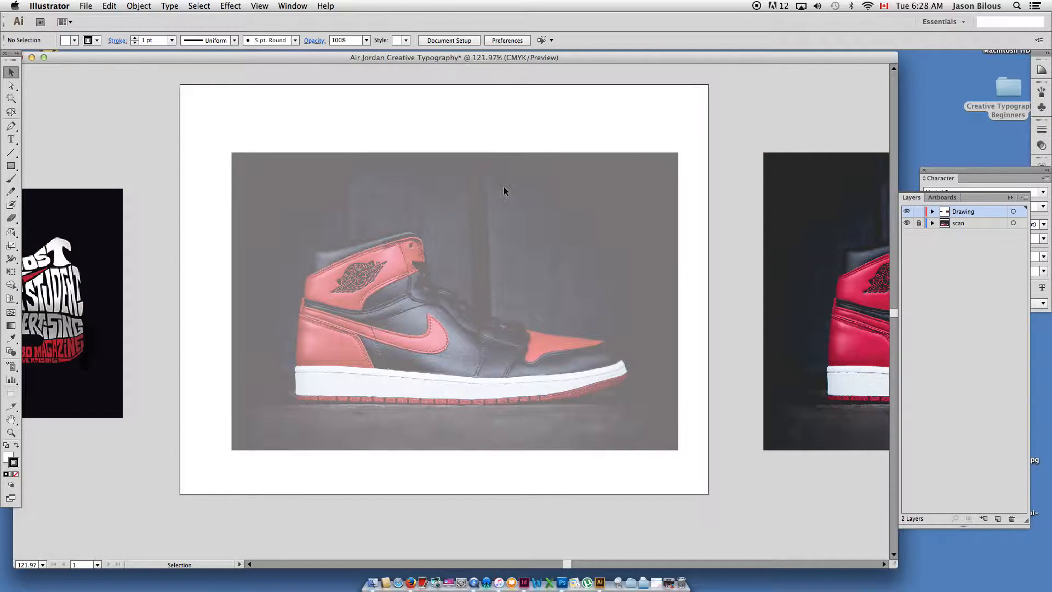
# - Shift the two reference images beside the artboard slightly downward, leaving nothing selected
pyautogui.moveTo(111, 246)
pyautogui.mouseDown()
pyautogui.moveTo(131, 219)
pyautogui.moveTo(110, 266)
pyautogui.mouseUp()
pyautogui.moveTo(801, 293); pyautogui.dragTo(817, 302)
pyautogui.click(581, 156)
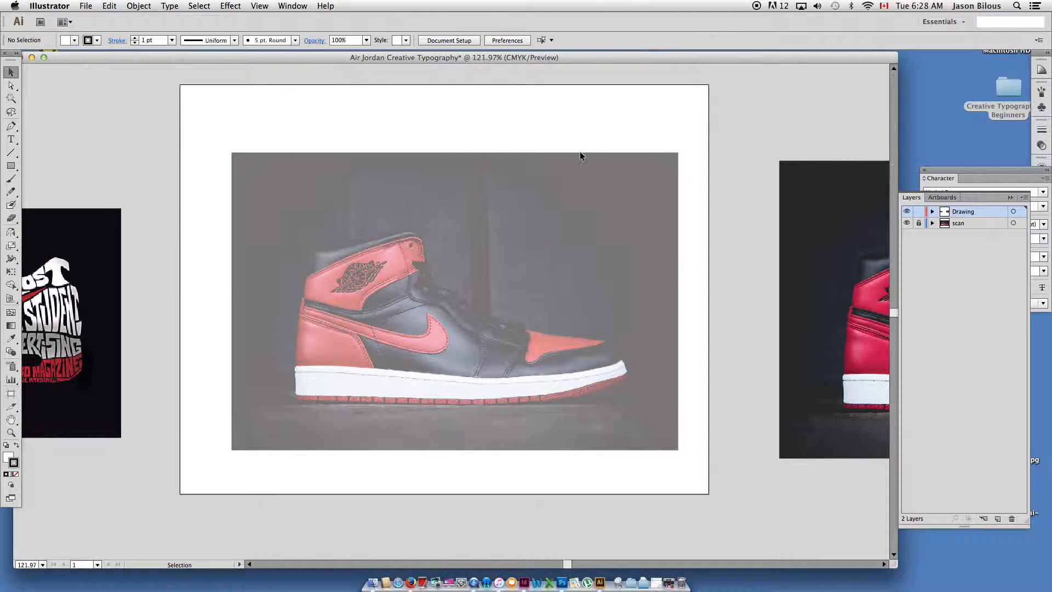
# - Examine the shoe-shaped typography reference and compare it with the dimmed shoe photo on the artboard
pyautogui.press('super+space')
pyautogui.moveTo(207, 141); pyautogui.dragTo(684, 433)
pyautogui.keyDown('alt'); pyautogui.keyDown('super'); pyautogui.click(597, 384); pyautogui.keyUp('super'); pyautogui.keyUp('alt')
pyautogui.keyDown('alt'); pyautogui.keyDown('super'); pyautogui.click(614, 399); pyautogui.keyUp('super'); pyautogui.keyUp('alt')
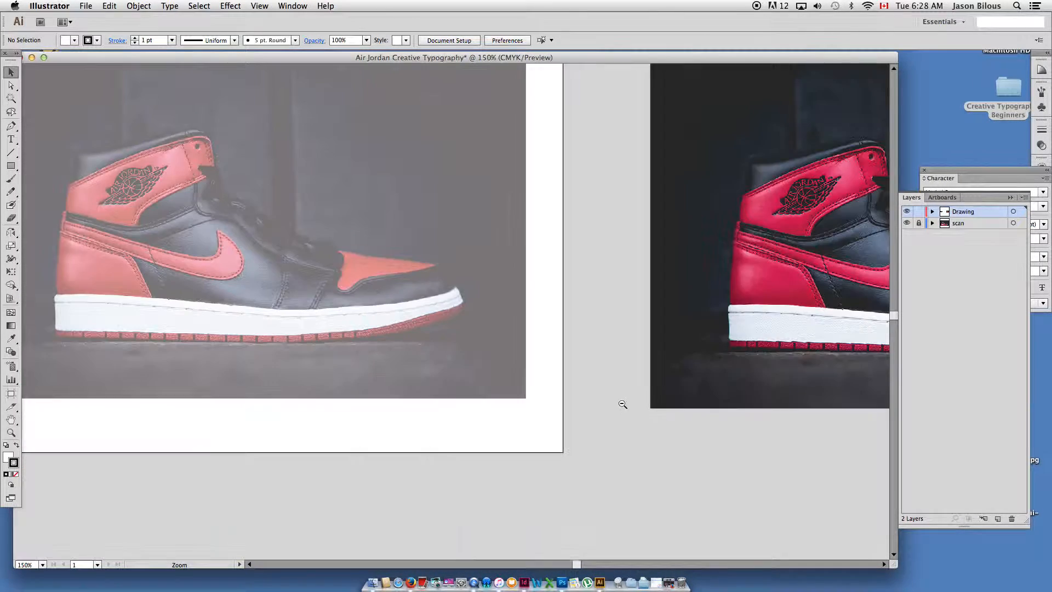
pyautogui.keyDown('alt'); pyautogui.keyDown('super'); pyautogui.click(634, 404); pyautogui.keyUp('super'); pyautogui.keyUp('alt')
pyautogui.moveTo(655, 340); pyautogui.dragTo(660, 346)
pyautogui.hscroll(-10, 638, 299)
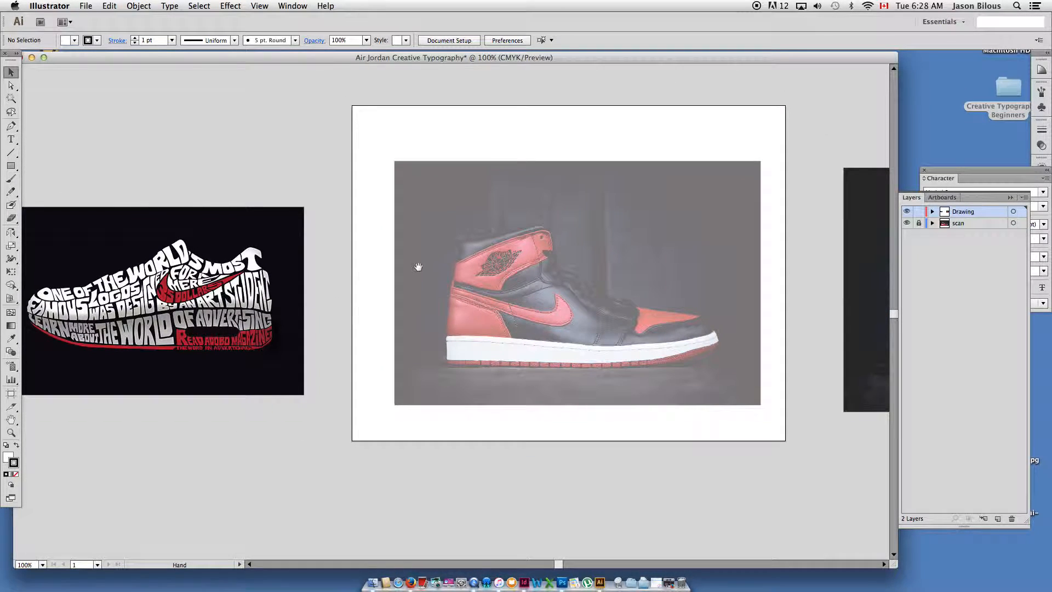
pyautogui.hscroll(-3, 416, 269)
pyautogui.scroll(2, 416, 269)
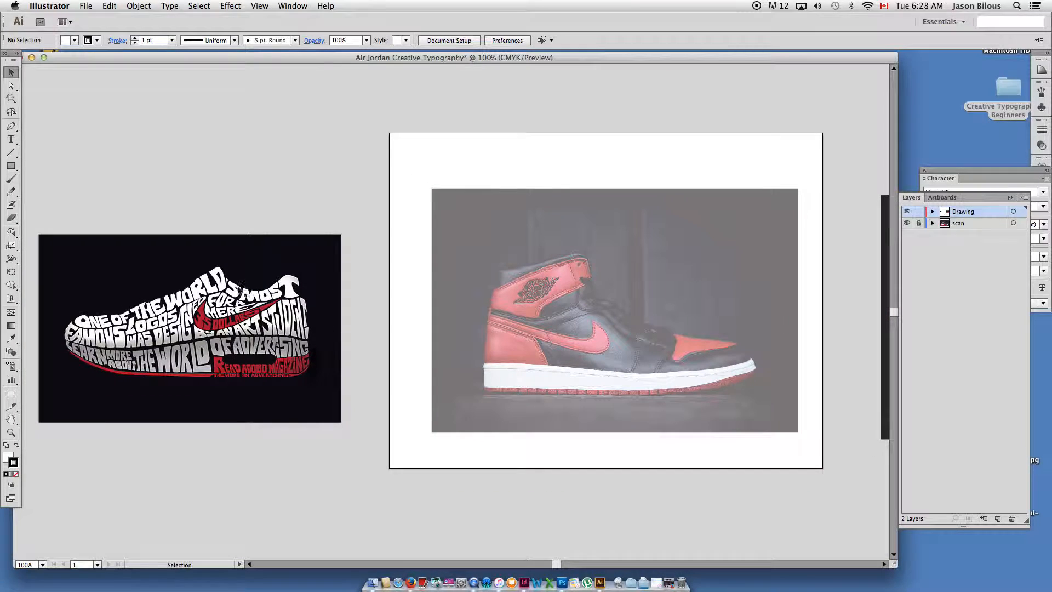
pyautogui.moveTo(61, 246); pyautogui.dragTo(345, 330)
pyautogui.press('z')
pyautogui.keyDown('alt'); pyautogui.click(504, 326); pyautogui.keyUp('alt')
pyautogui.keyDown('alt'); pyautogui.click(504, 326); pyautogui.keyUp('alt')
pyautogui.moveTo(535, 313); pyautogui.dragTo(509, 342)
pyautogui.moveTo(555, 275); pyautogui.dragTo(518, 247)
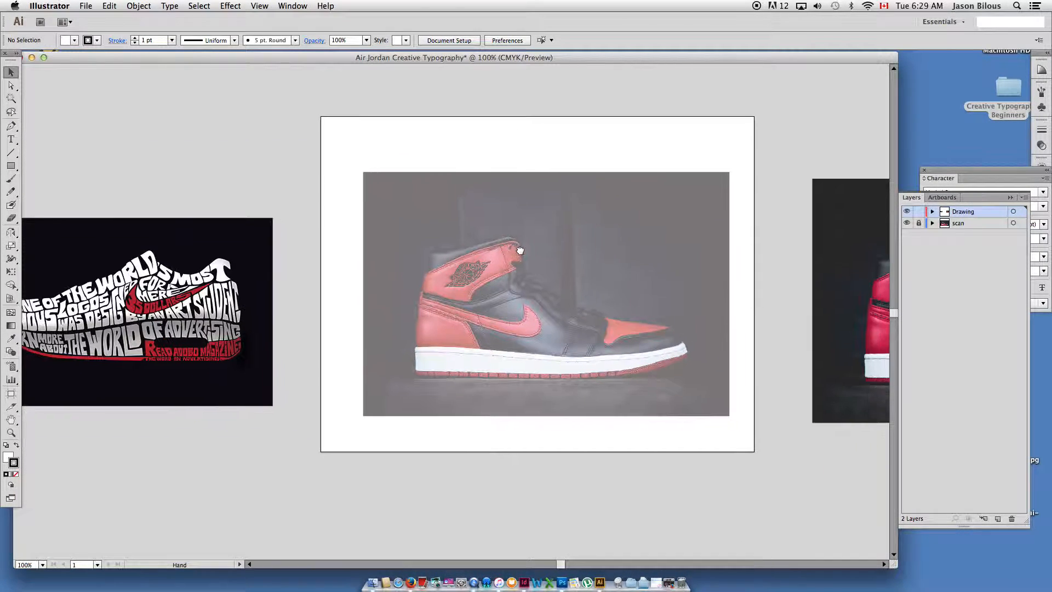
# - Start a Pen path at the shoe's heel collar and trace along the collar's top edge with no fill
pyautogui.moveTo(347, 178); pyautogui.dragTo(719, 421)
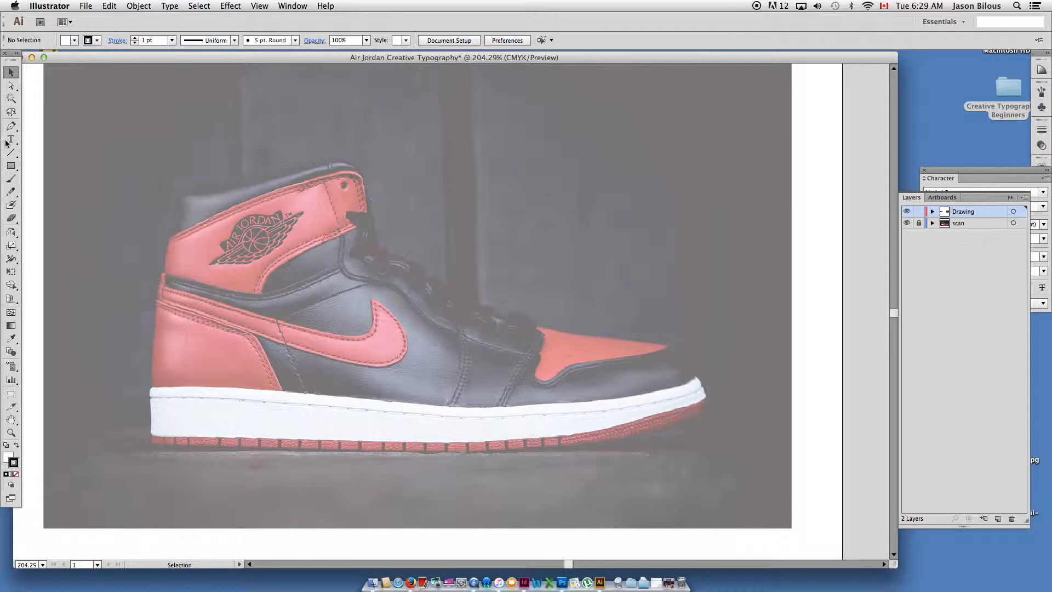
pyautogui.click(11, 126)
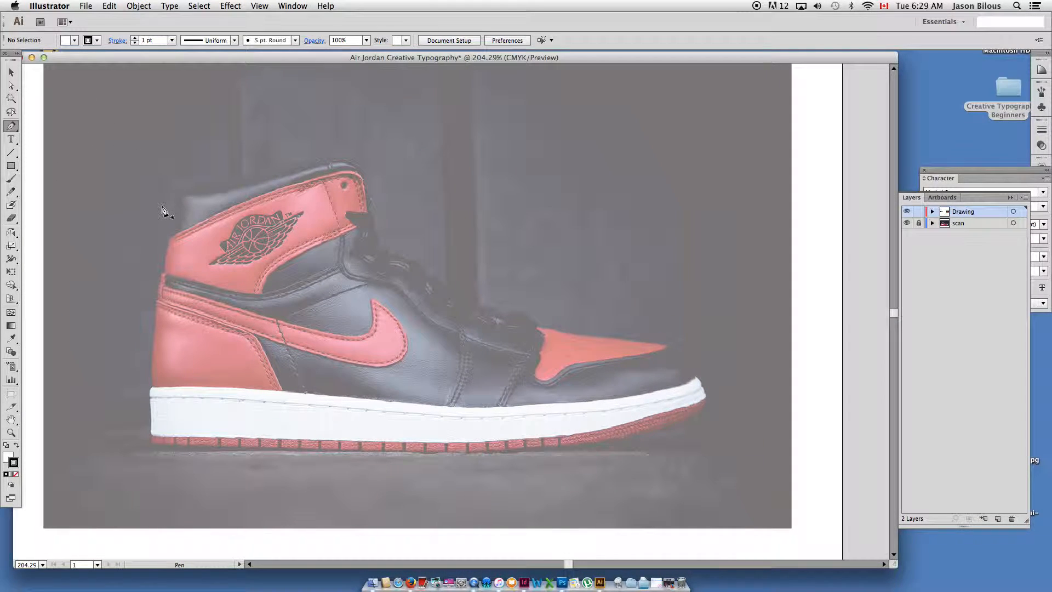
pyautogui.moveTo(169, 231); pyautogui.dragTo(205, 184)
pyautogui.moveTo(279, 169); pyautogui.dragTo(303, 163)
pyautogui.click(9, 458)
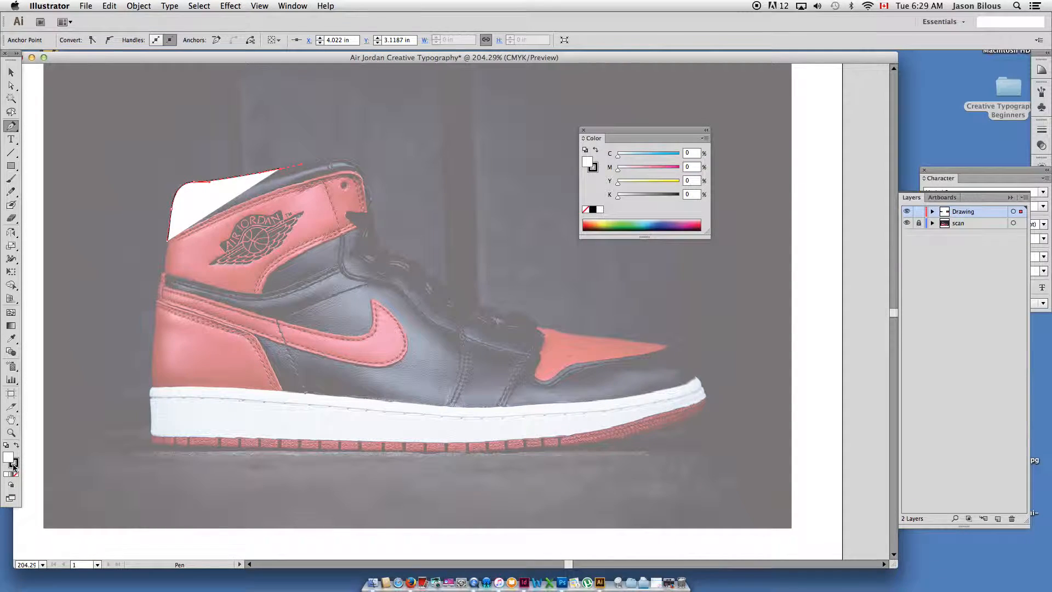
pyautogui.click(15, 475)
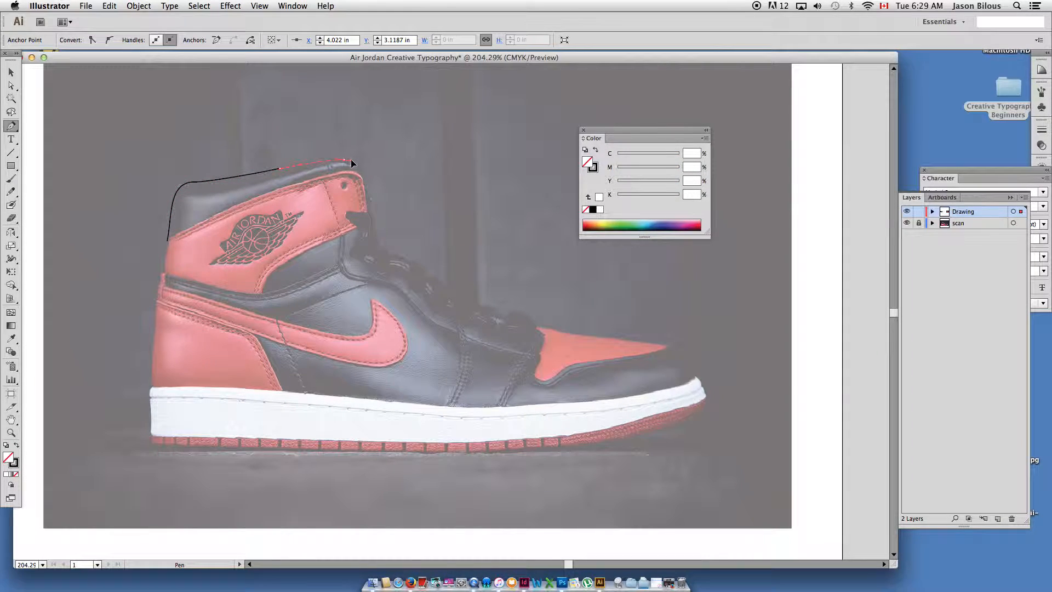
# - Continue the Pen path around the collar's front, down over the laces and across the toe to the sole
pyautogui.moveTo(364, 186); pyautogui.dragTo(367, 218)
pyautogui.click(369, 242)
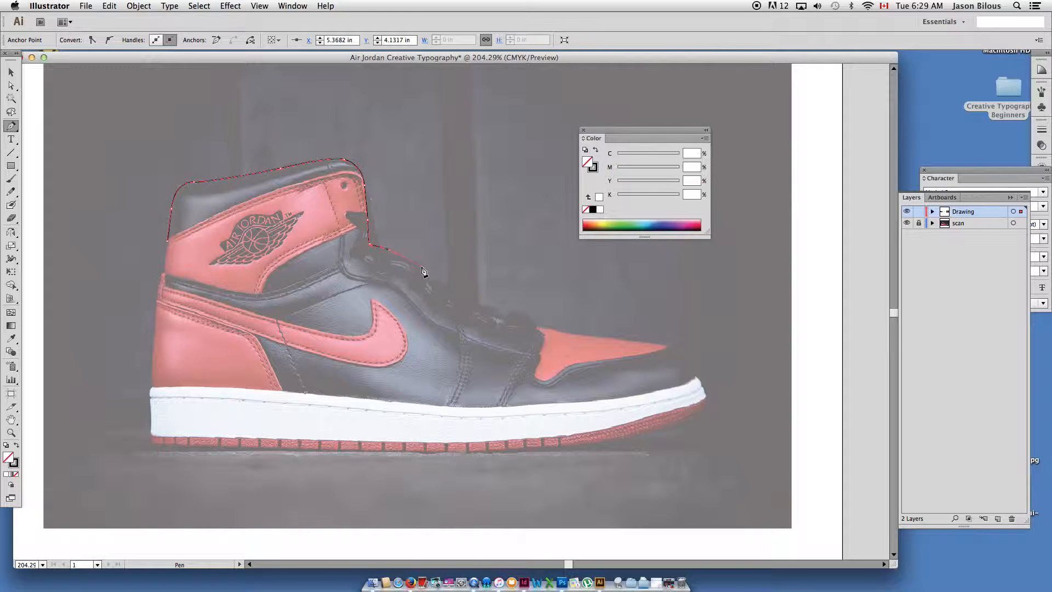
pyautogui.moveTo(445, 286); pyautogui.dragTo(522, 312)
pyautogui.moveTo(619, 340); pyautogui.dragTo(675, 390)
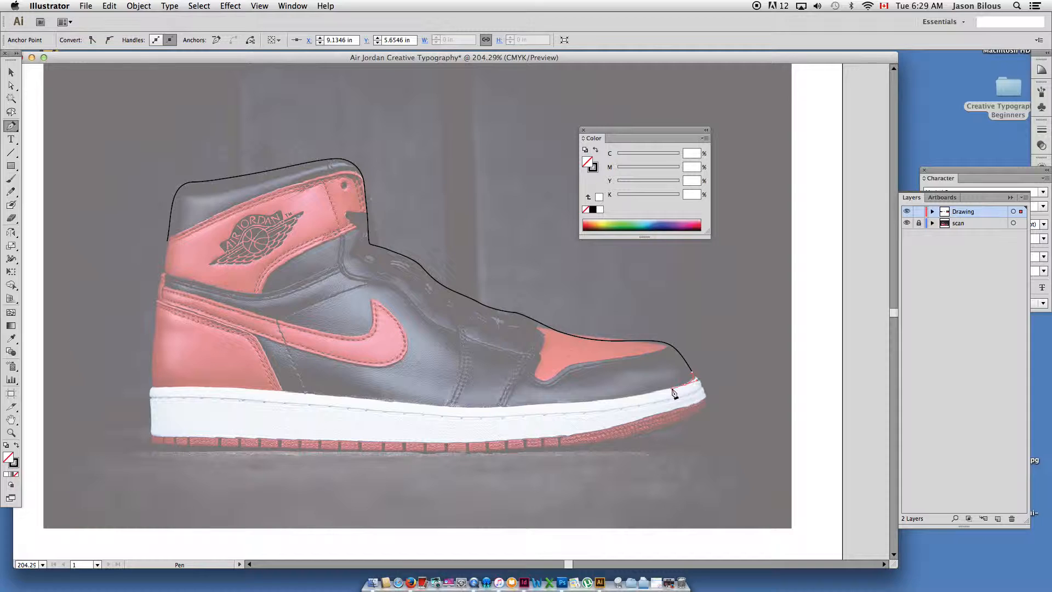
# - Trace back along the sole's upper edge and up the heel, closing the outline of the shoe's upper
pyautogui.moveTo(565, 403); pyautogui.dragTo(269, 394)
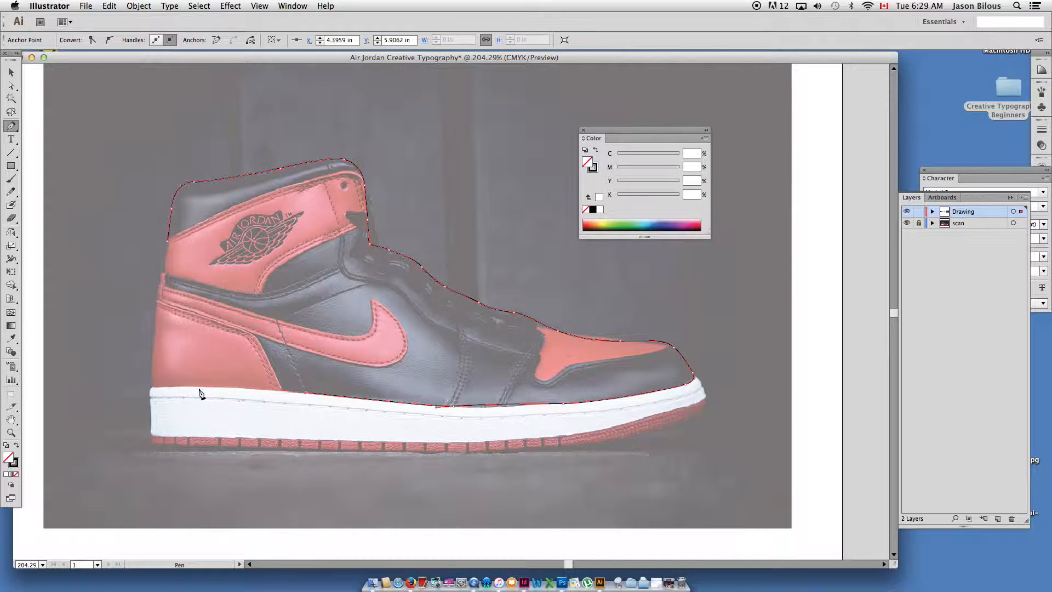
pyautogui.click(151, 389)
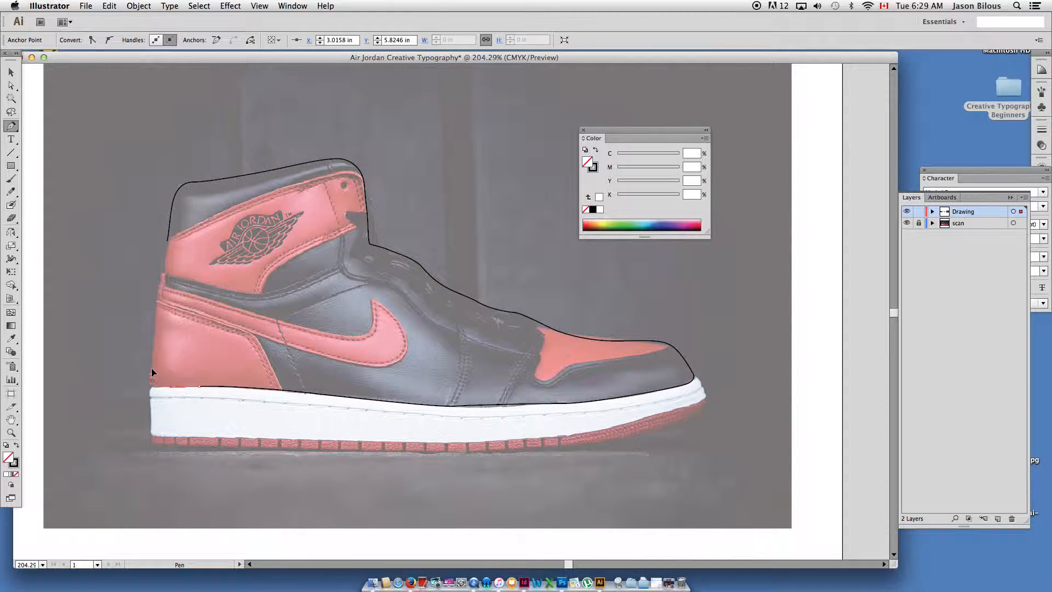
pyautogui.moveTo(155, 302); pyautogui.dragTo(165, 268)
pyautogui.click(167, 241)
pyautogui.click(167, 243)
# - Check the traced shoe upper by alternating between Outline and Preview modes, ending in Preview
pyautogui.press('super+y')
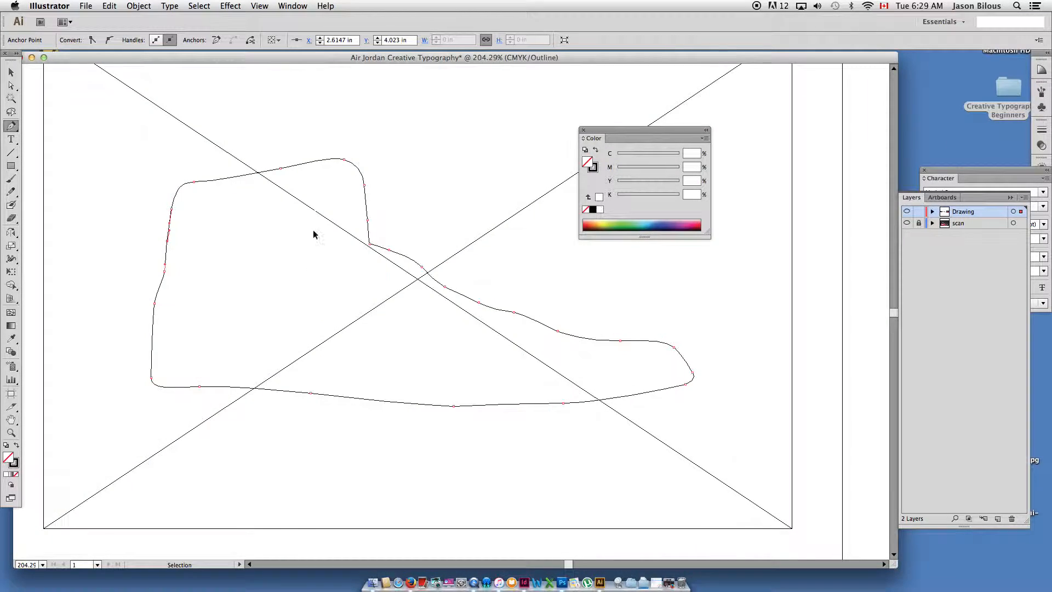
pyautogui.press('super+y')
pyautogui.press('super+y')
pyautogui.press('super+y')
pyautogui.press('super+y')
pyautogui.press('super+y')
pyautogui.click(259, 5)
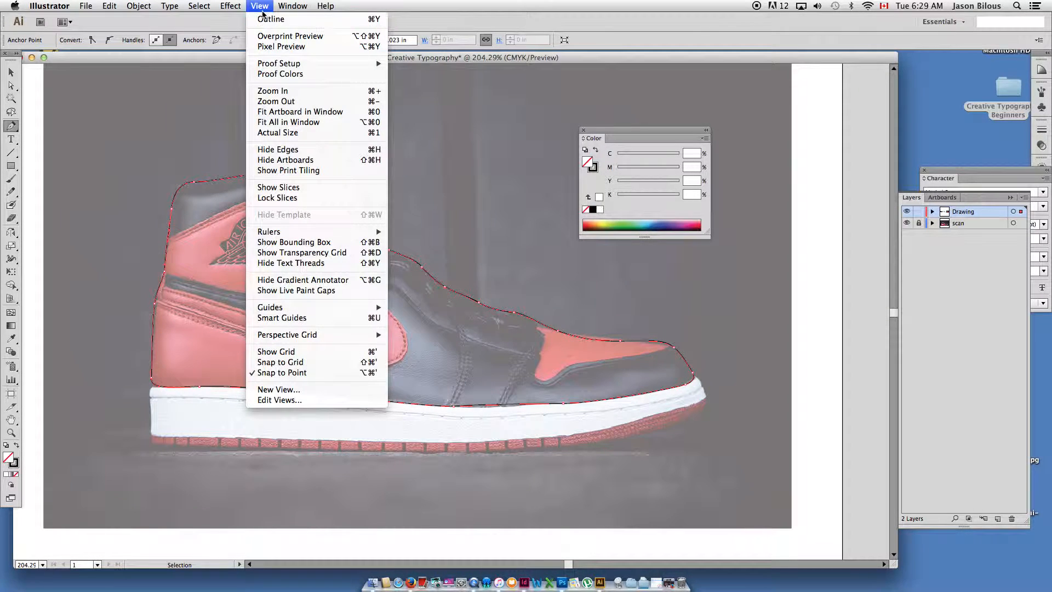
pyautogui.click(260, 6)
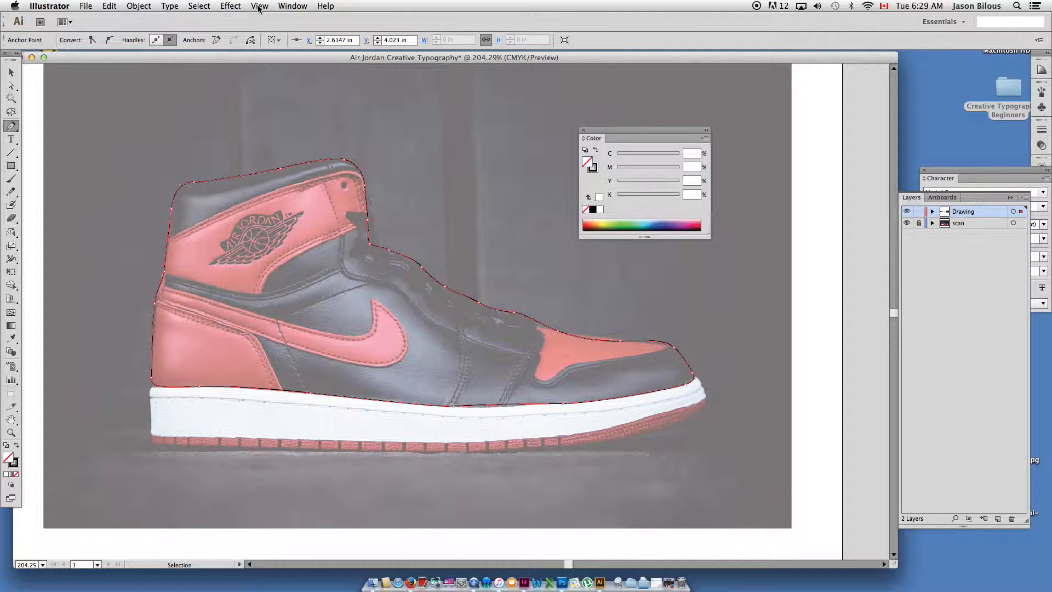
# - Trace the shoe's sole as a separate closed Pen path, deselect it and check both shapes in Outline mode
pyautogui.click(152, 400)
pyautogui.moveTo(153, 390); pyautogui.dragTo(292, 396)
pyautogui.moveTo(396, 407); pyautogui.dragTo(641, 437)
pyautogui.moveTo(580, 448); pyautogui.dragTo(370, 455)
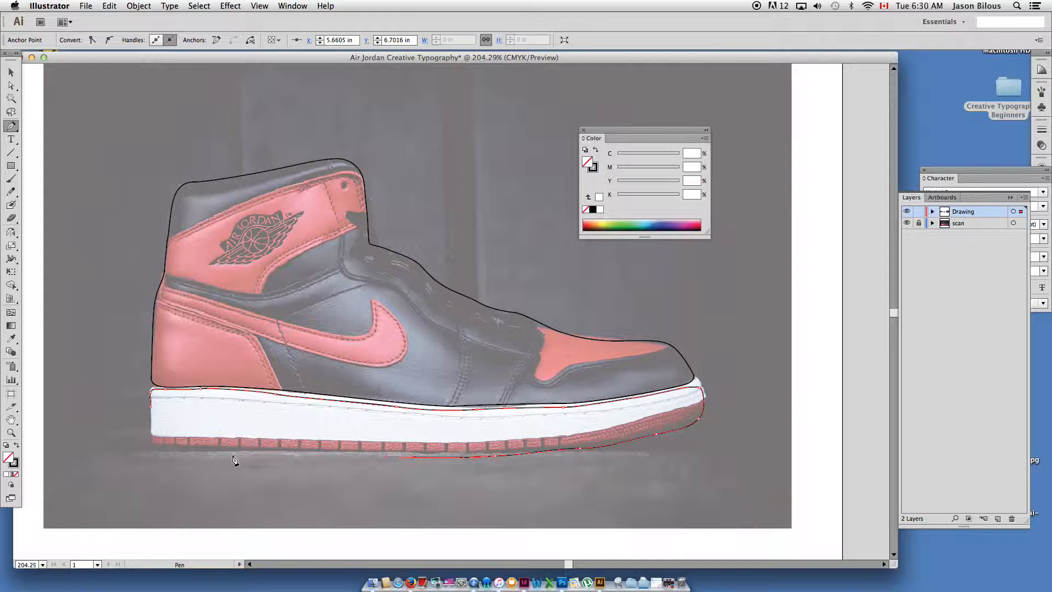
pyautogui.moveTo(206, 455); pyautogui.dragTo(164, 455)
pyautogui.click(152, 454)
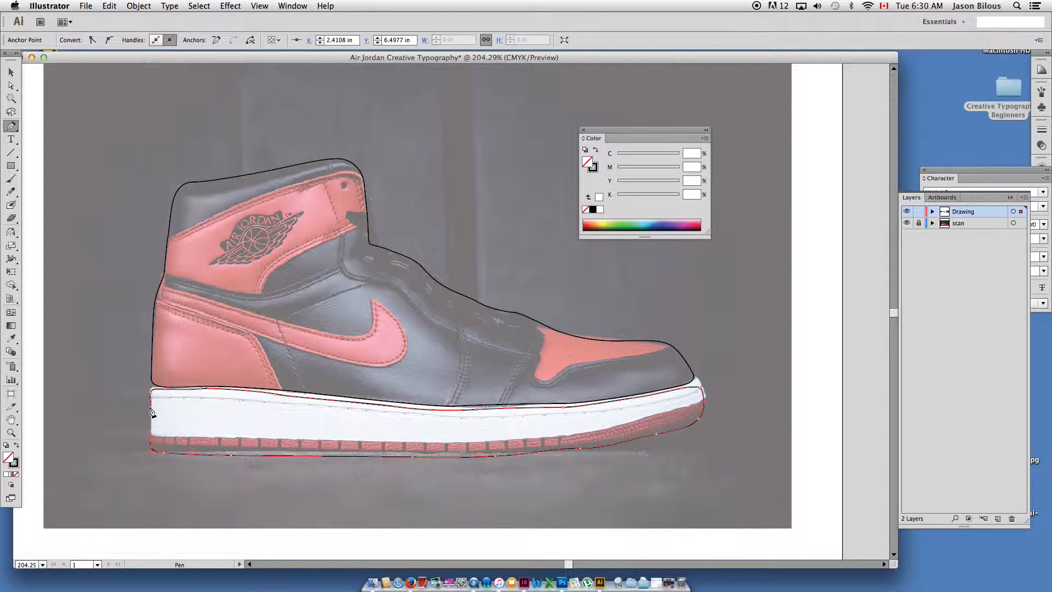
pyautogui.keyDown('super'); pyautogui.click(175, 323); pyautogui.keyUp('super')
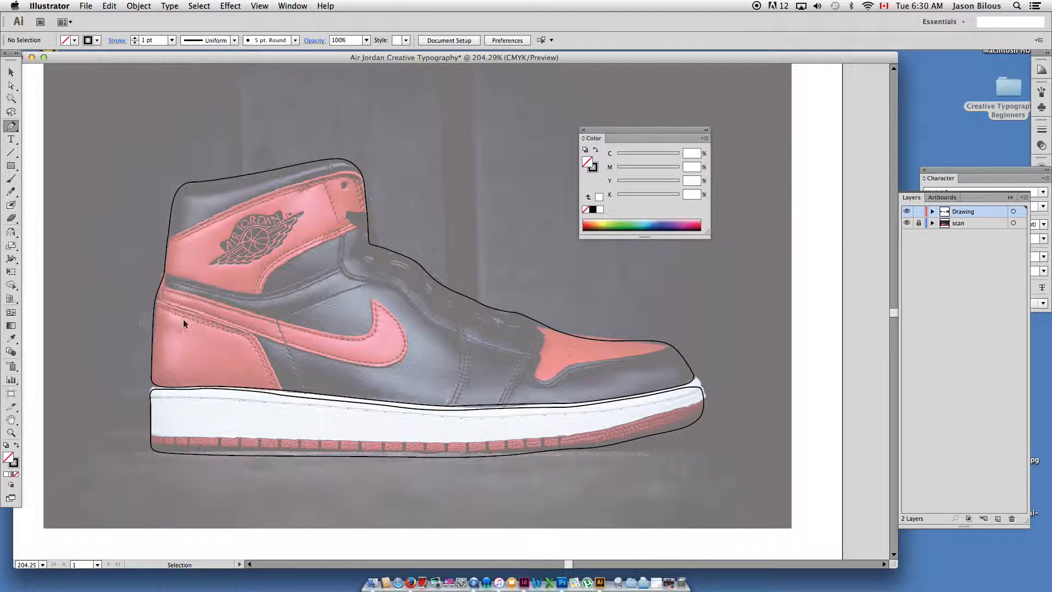
pyautogui.press('super+y')
pyautogui.press('super+y')
pyautogui.click(372, 300)
pyautogui.moveTo(363, 335); pyautogui.dragTo(347, 345)
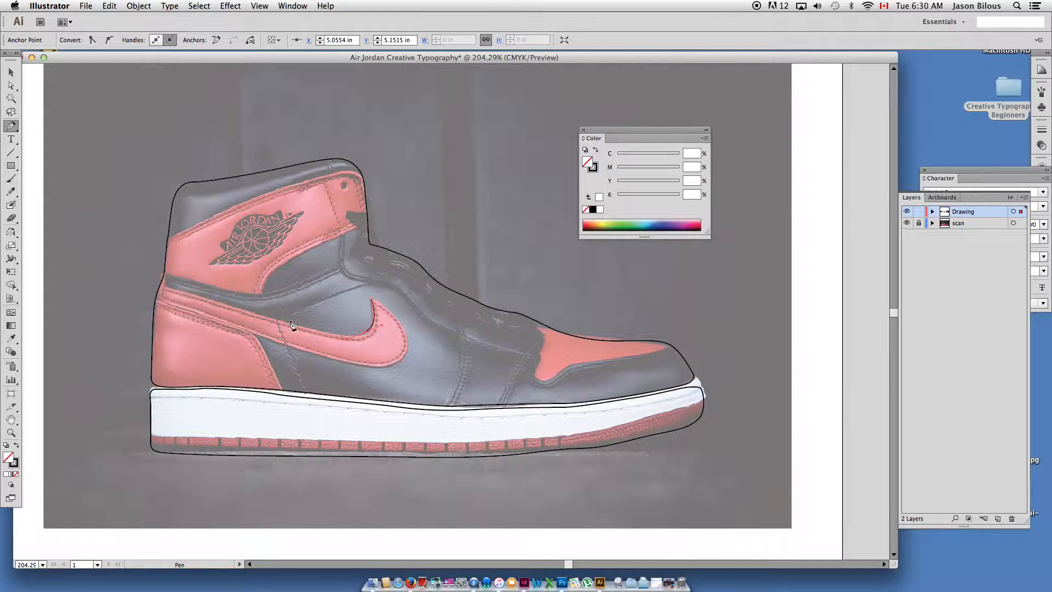
pyautogui.moveTo(290, 323); pyautogui.dragTo(278, 319)
pyautogui.press('super+z')
pyautogui.press('super+z')
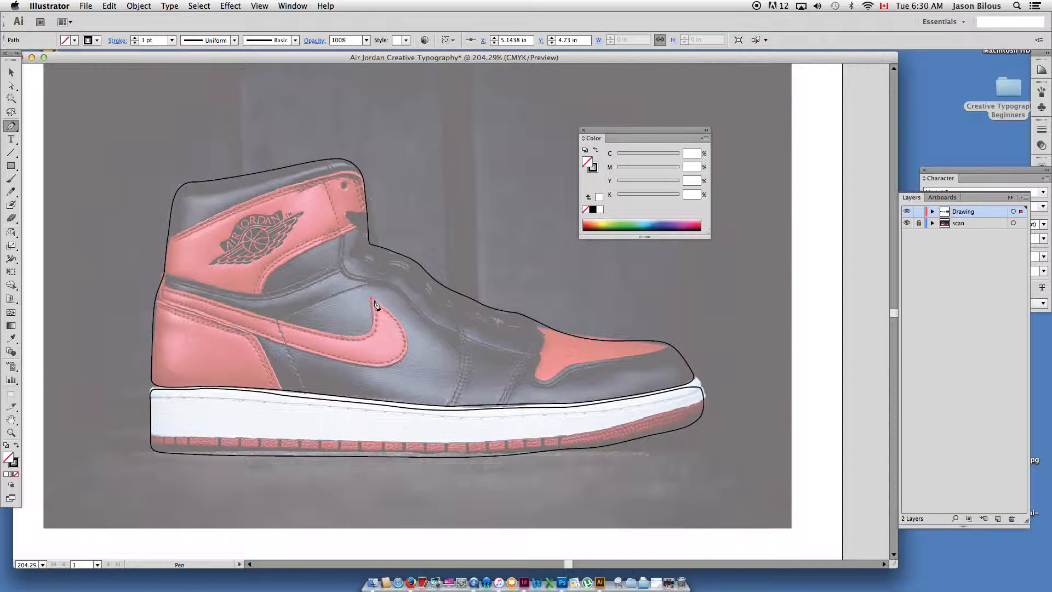
pyautogui.press('super+z')
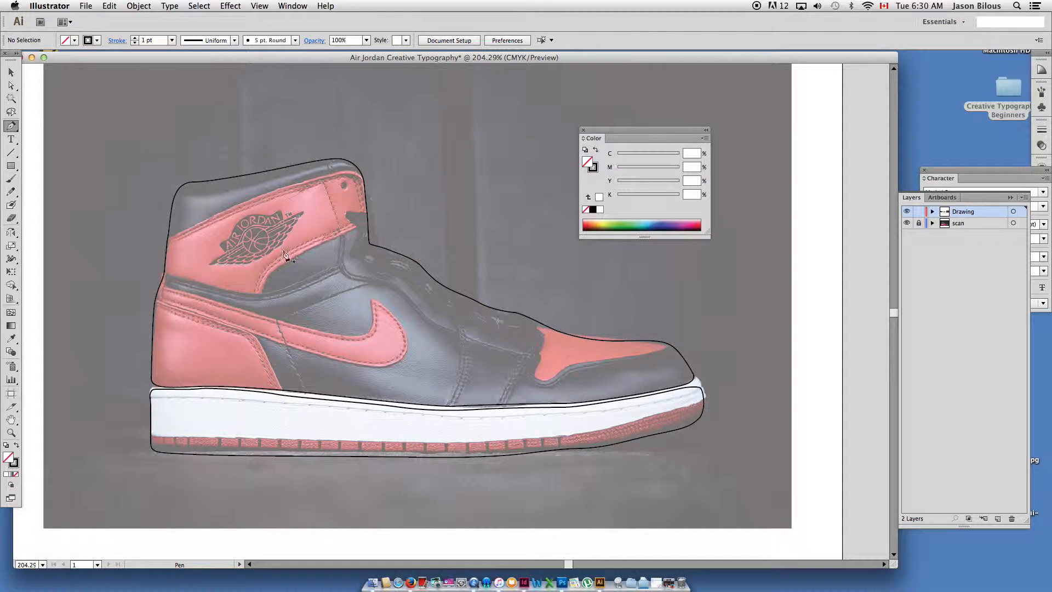
# - Trace the swoosh freehand with the Pencil tool, about 3.12 in wide and 1 in high, and check it in Outline mode
pyautogui.click(12, 196)
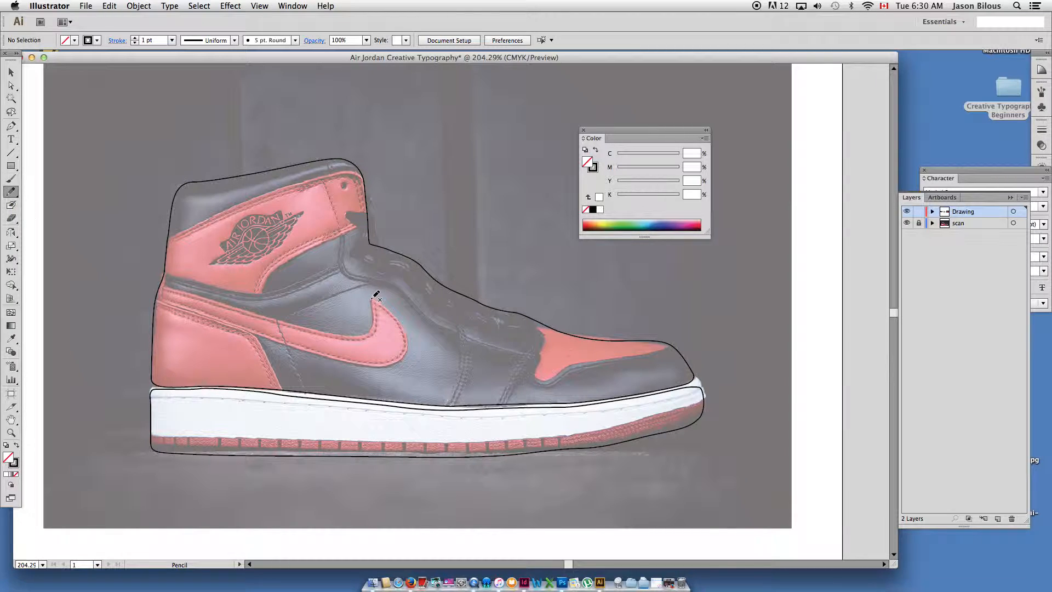
pyautogui.moveTo(371, 302)
pyautogui.mouseDown()
pyautogui.moveTo(360, 336)
pyautogui.moveTo(334, 333)
pyautogui.moveTo(168, 281)
pyautogui.mouseUp()
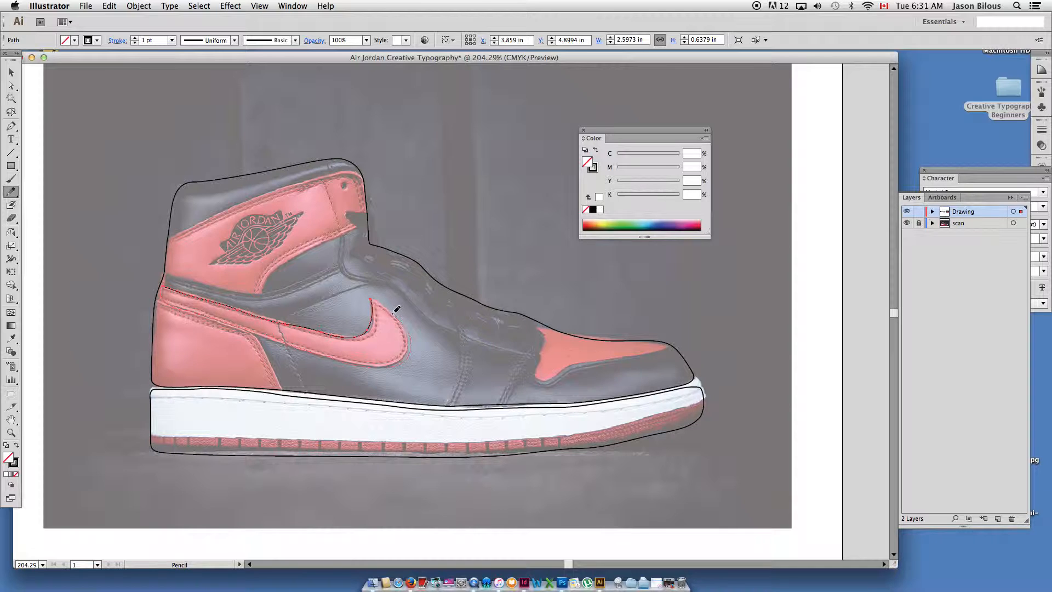
pyautogui.moveTo(374, 295); pyautogui.dragTo(411, 326)
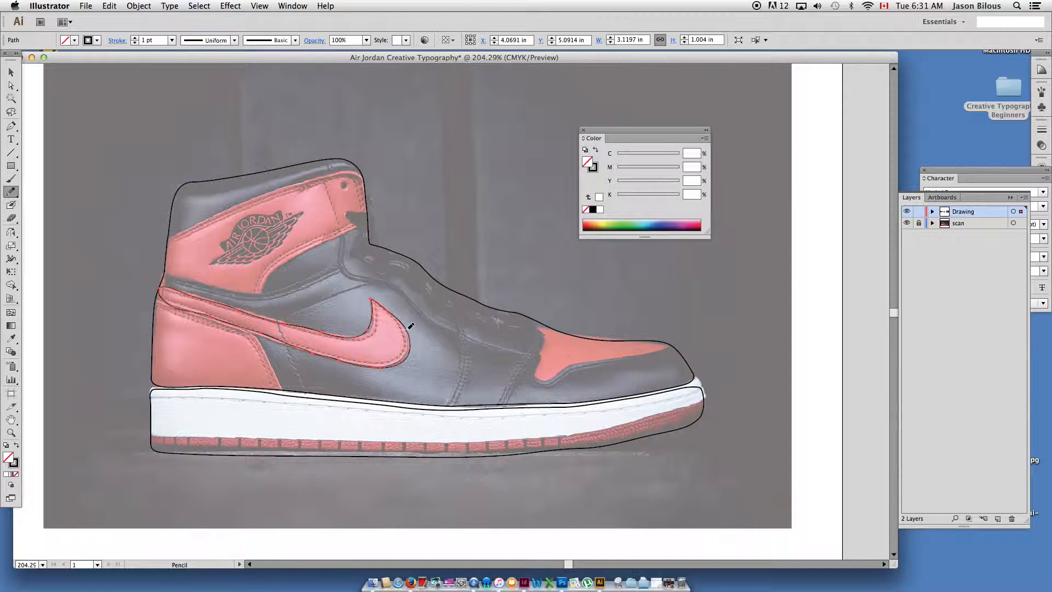
pyautogui.press('super+y')
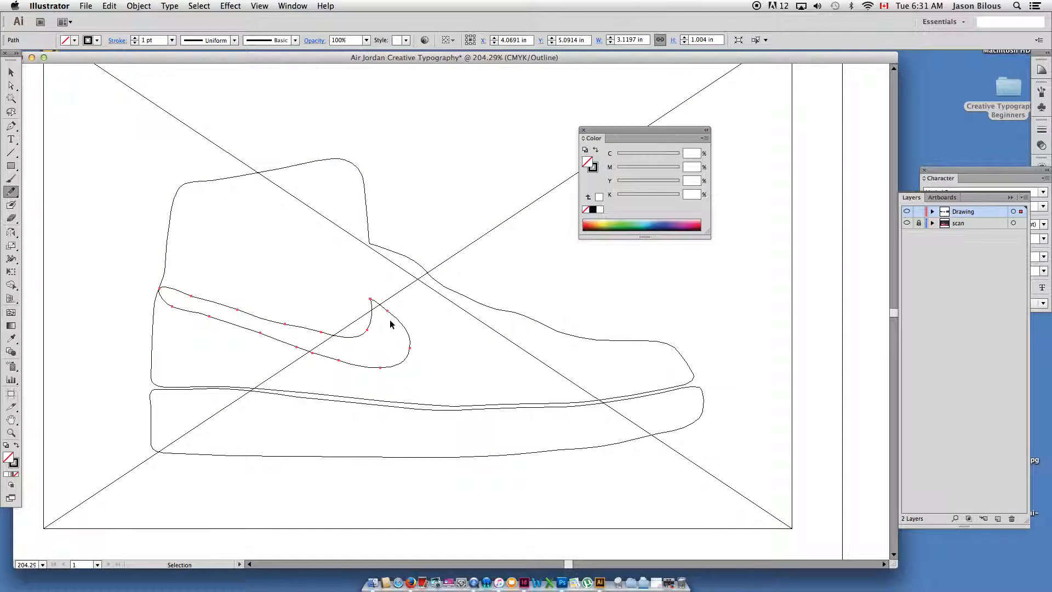
# - Delete the pencil-drawn swoosh path, switch back to the Pen tool and return to Preview mode
pyautogui.press('Delete')
pyautogui.click(11, 126)
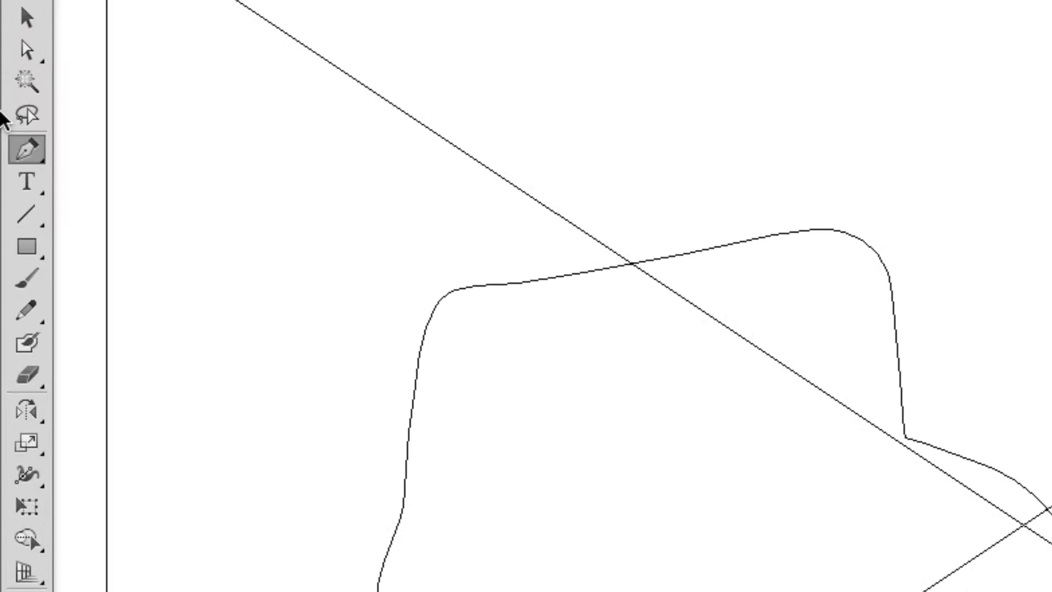
pyautogui.press('super+y')
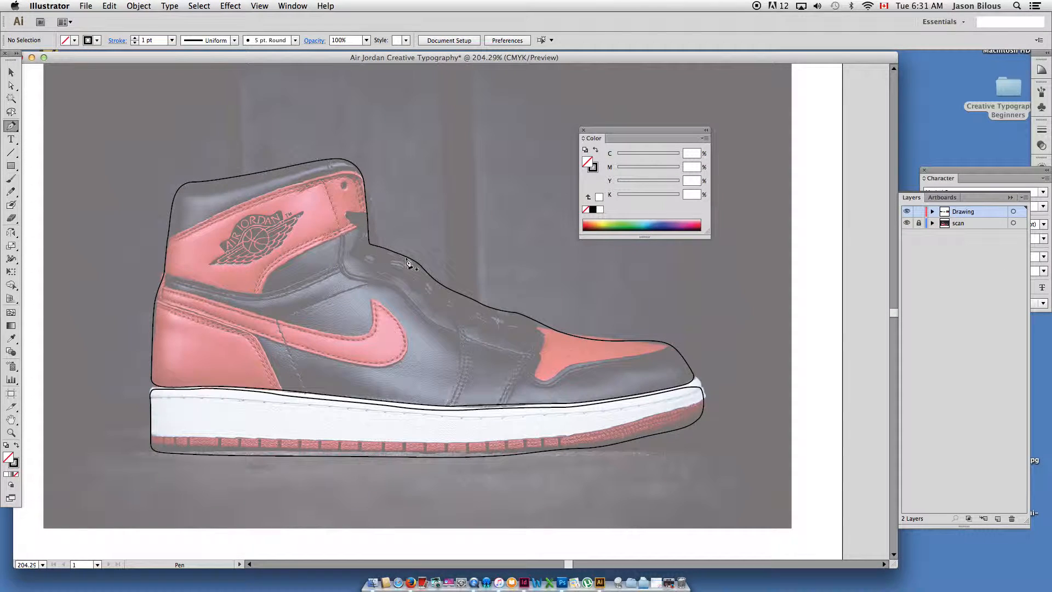
# - Trace the swoosh with the Pen tool as a separate closed path, starting and ending at its upper pointed tip
pyautogui.click(372, 300)
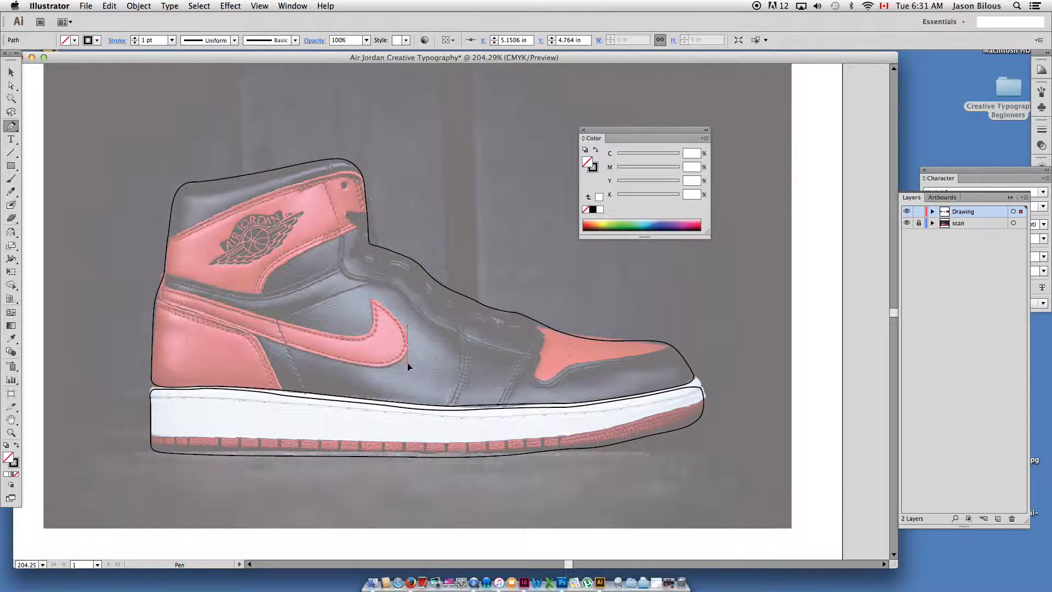
pyautogui.moveTo(408, 369); pyautogui.dragTo(407, 368)
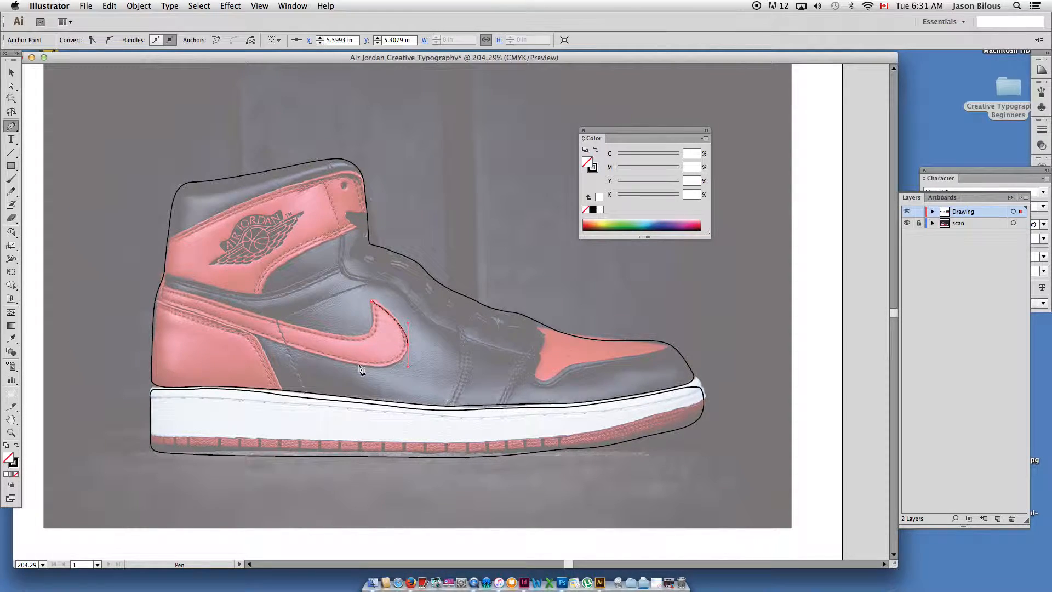
pyautogui.click(333, 364)
pyautogui.moveTo(163, 305); pyautogui.dragTo(176, 291)
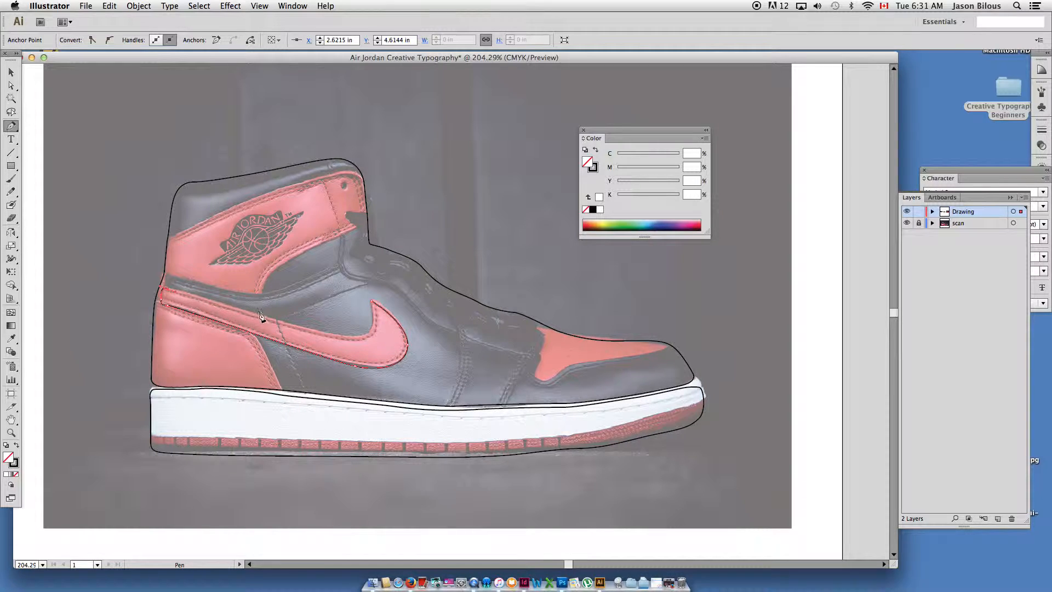
pyautogui.moveTo(329, 331); pyautogui.dragTo(369, 297)
# - Refine the swoosh's outer curve near the upper tip by extending its upper direction handle with Direct Selection, and deselect the path
pyautogui.click(11, 85)
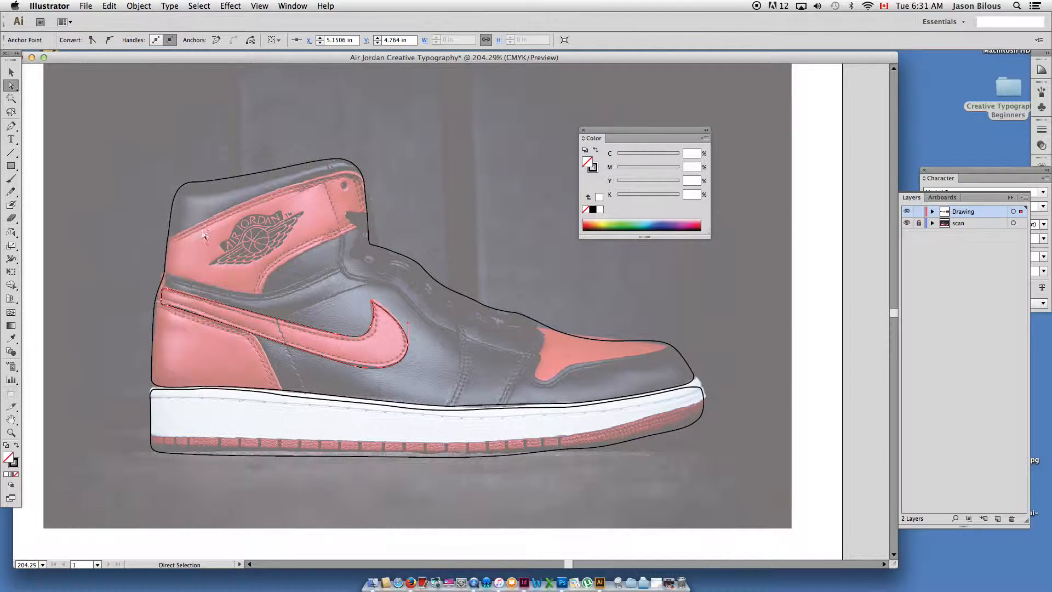
pyautogui.click(348, 278)
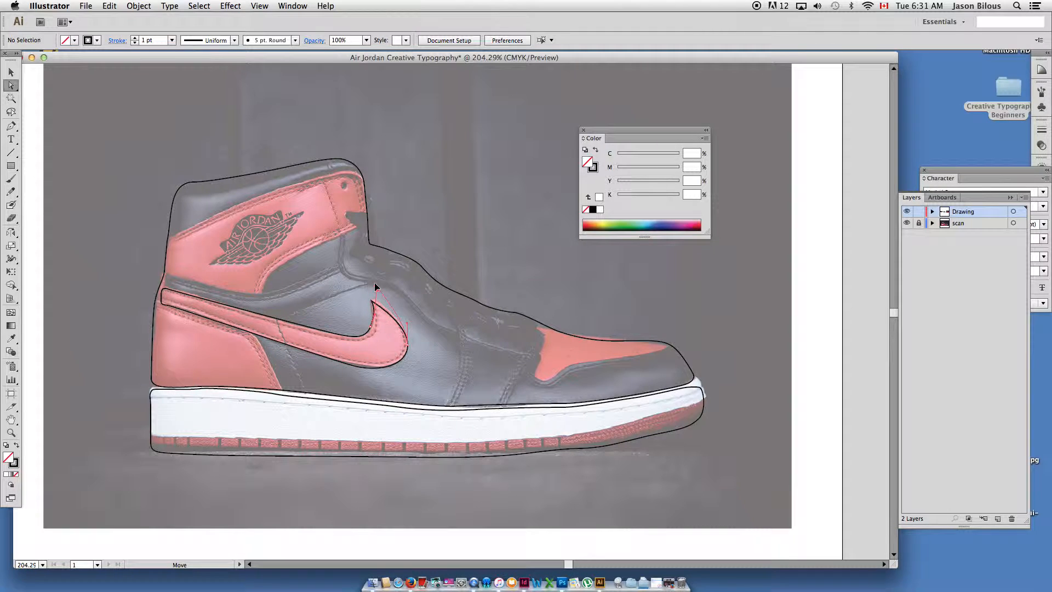
pyautogui.click(373, 301)
pyautogui.moveTo(407, 328); pyautogui.dragTo(408, 311)
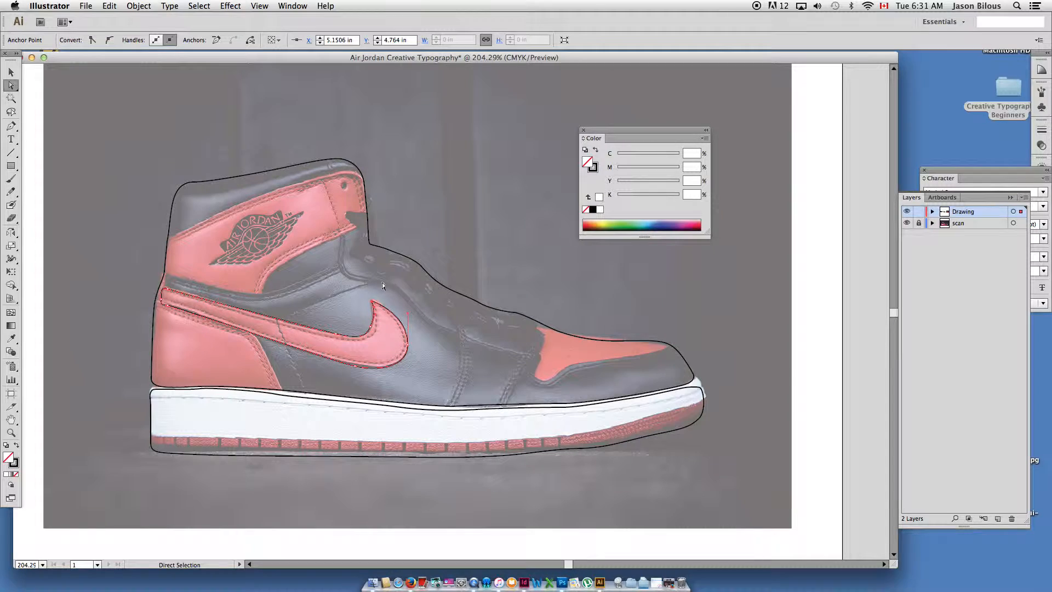
pyautogui.click(350, 307)
# - Show the artwork in Outline mode and hide the scan layer so only the traced shoe shapes are displayed
pyautogui.press('super+y')
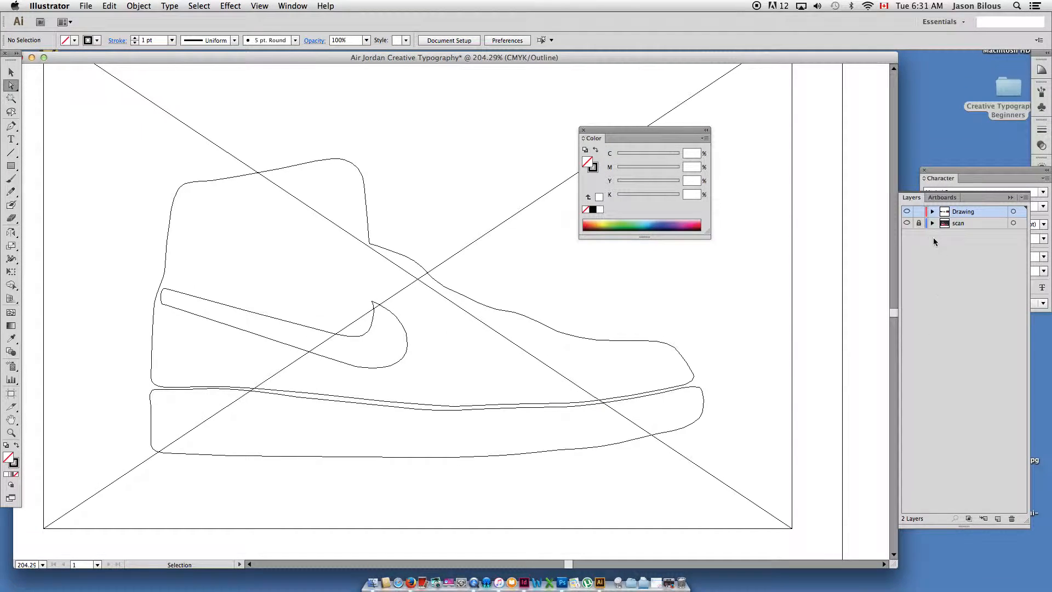
pyautogui.click(910, 224)
pyautogui.press('super+minus')
pyautogui.moveTo(531, 327); pyautogui.dragTo(503, 373)
pyautogui.click(11, 72)
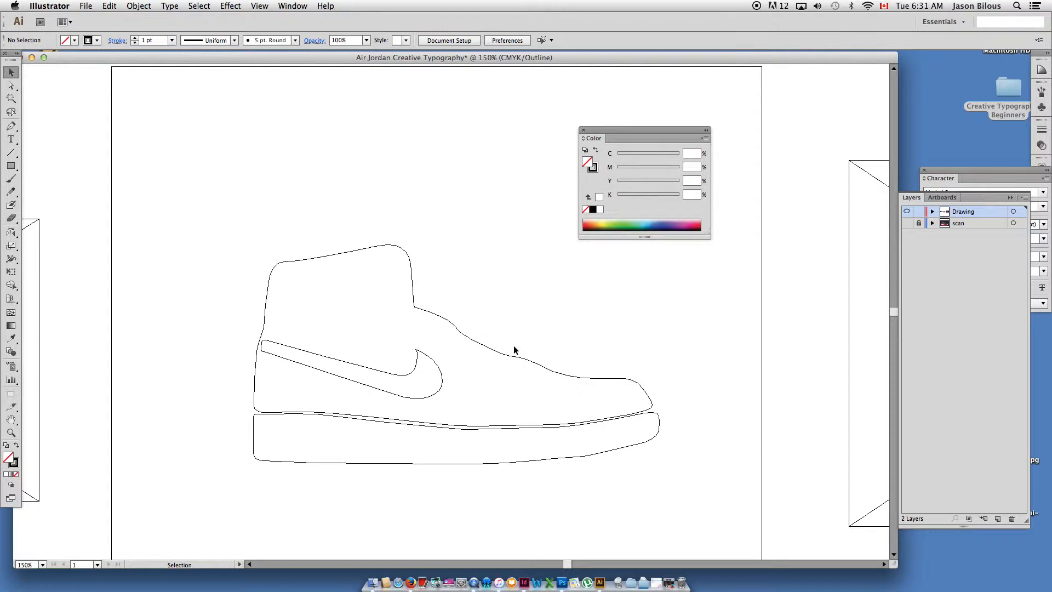
# - Bring the Character settings to the front, over the layer list, with the whole shoe outline in view
pyautogui.press('alt+super+space')
pyautogui.click(133, 271)
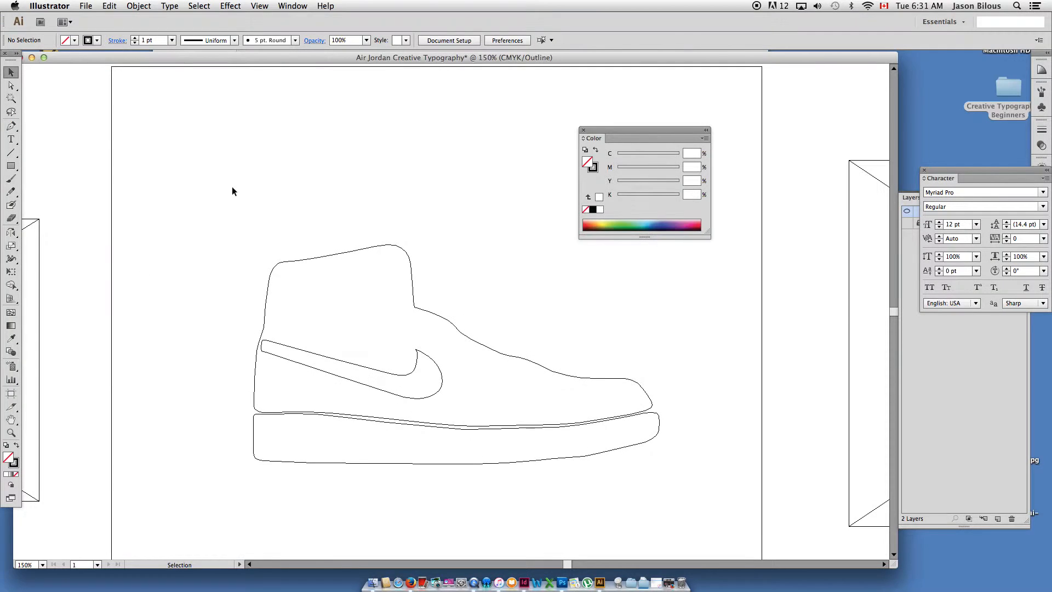
pyautogui.moveTo(319, 228); pyautogui.dragTo(376, 249)
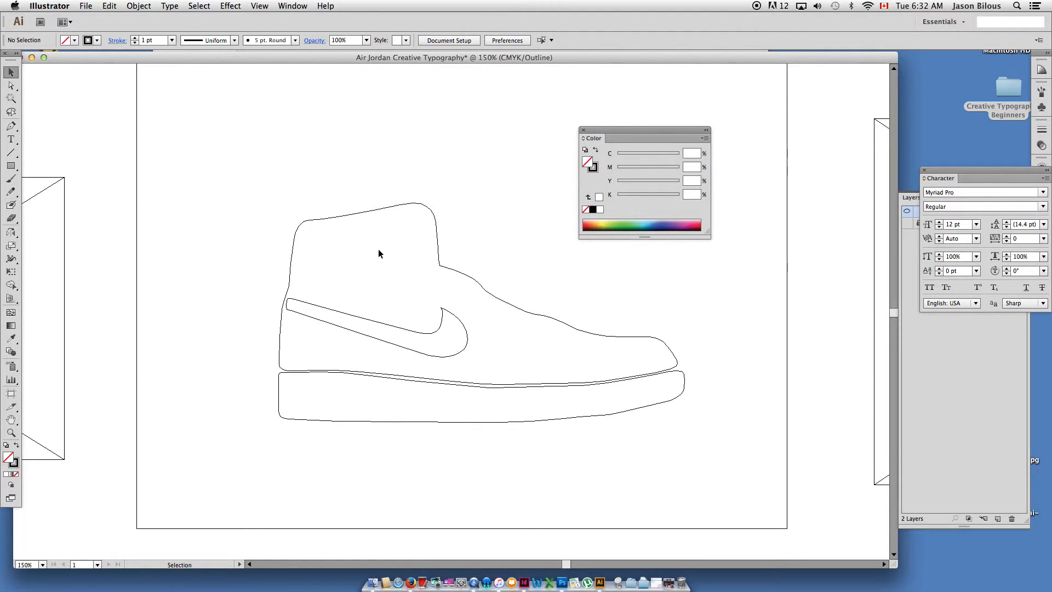